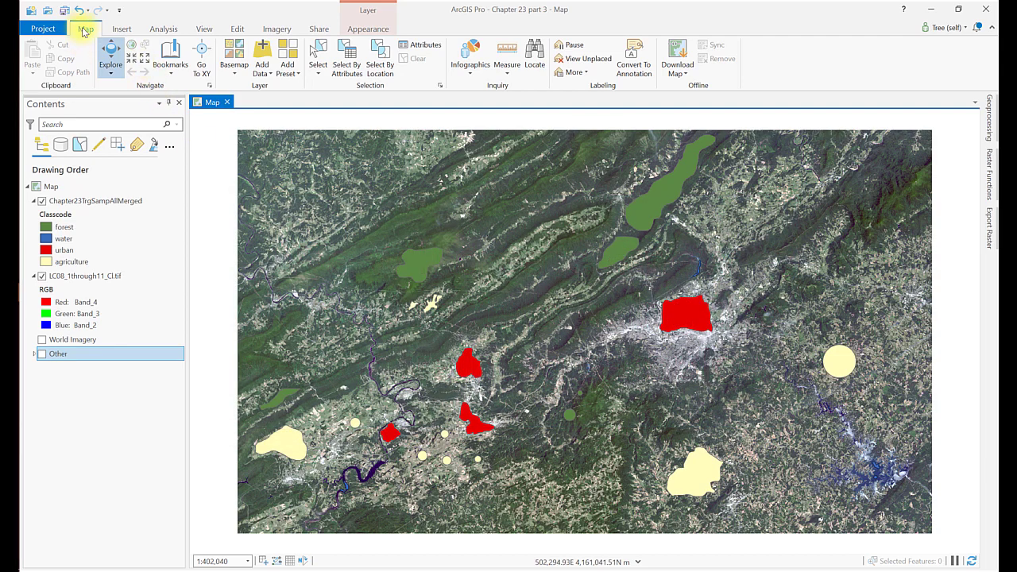
# Select the forest training polygons on the map and make LC08_1through11_CI.tif the active layer
pyautogui.click(83, 29)
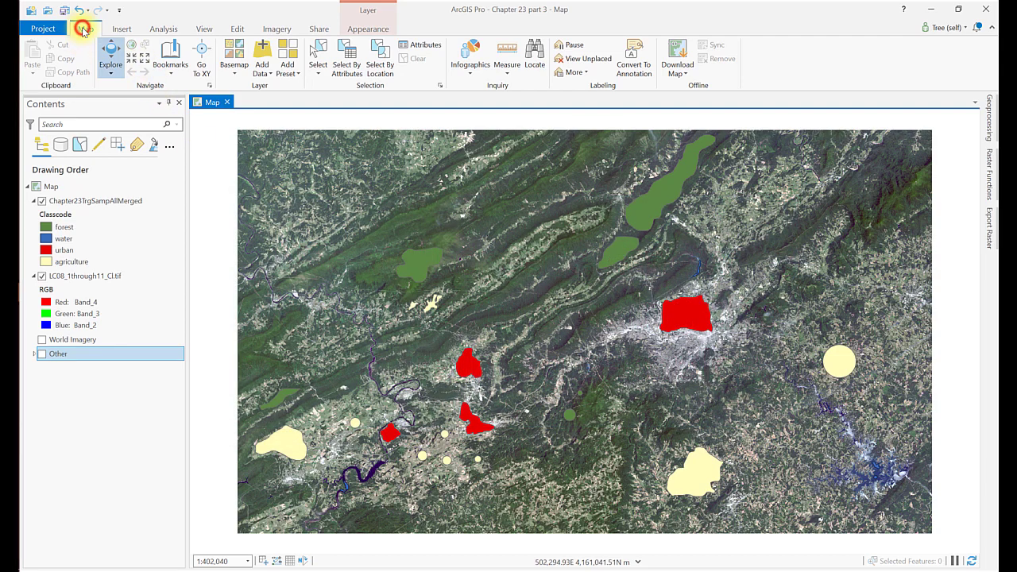
pyautogui.click(321, 50)
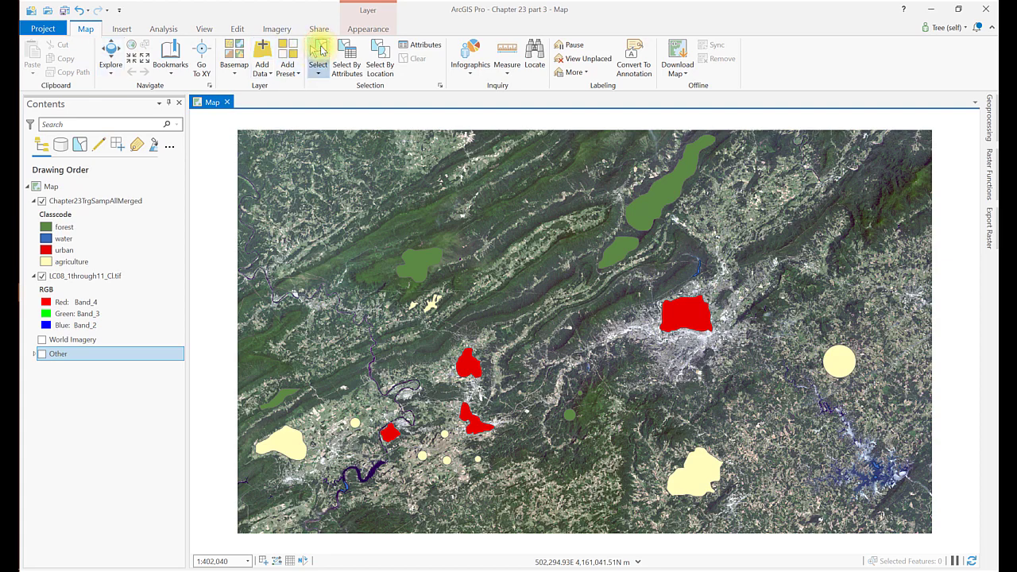
pyautogui.click(421, 271)
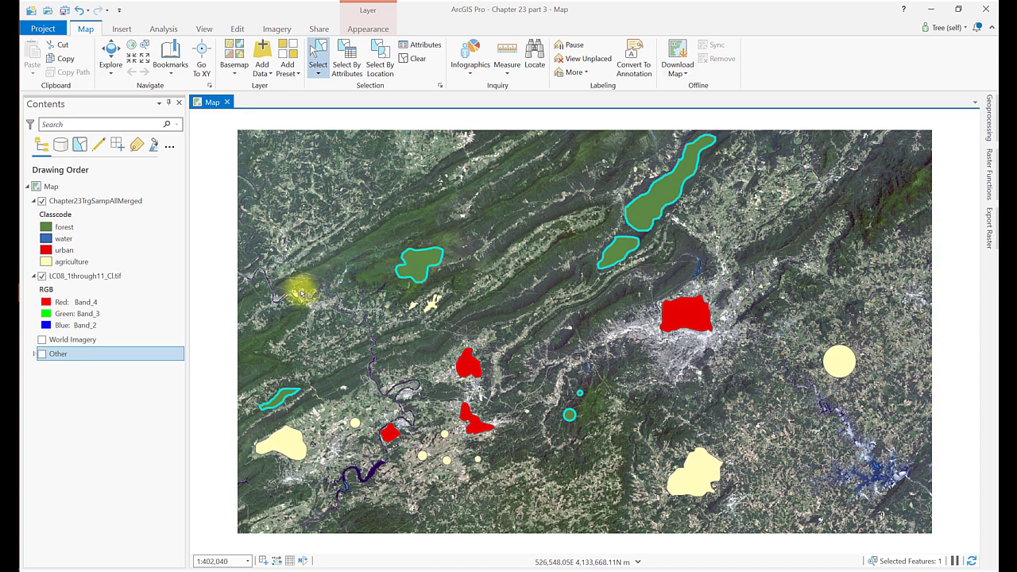
pyautogui.click(125, 277)
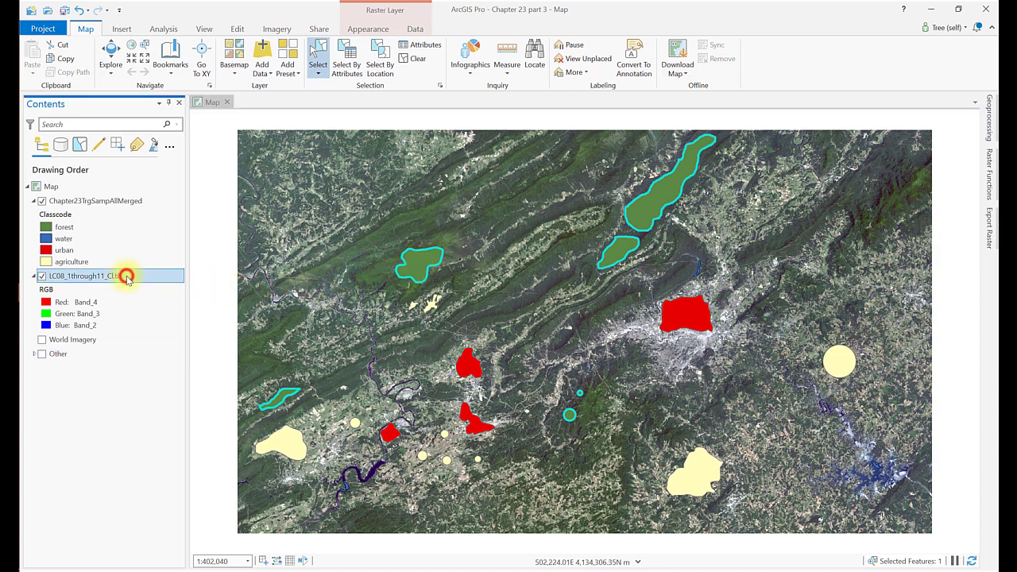
# Set up a Clip raster function on LC08_1through11_CI.tif using the Chapter23TrgSampAllMerged polygon shapes
pyautogui.click(271, 29)
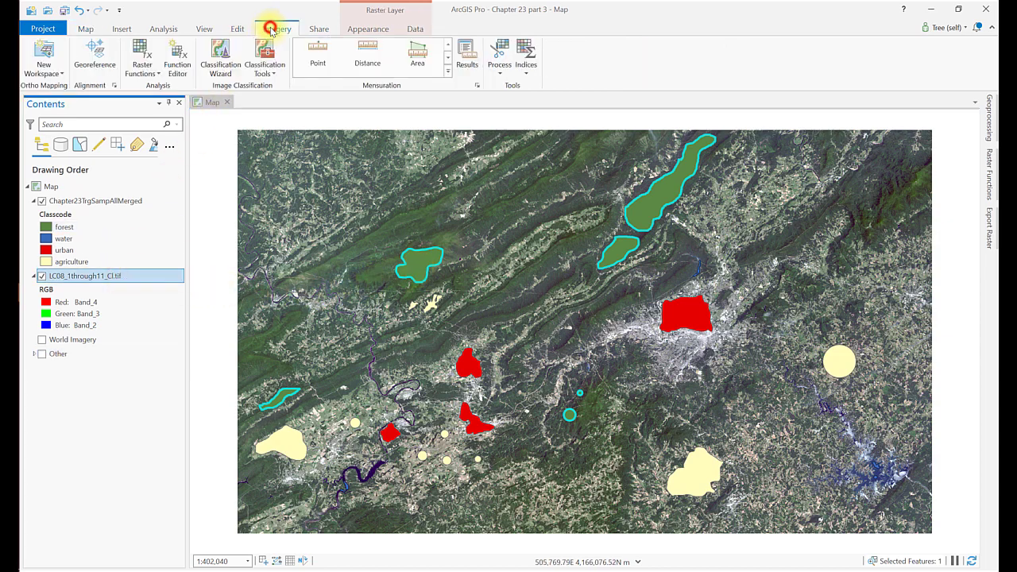
pyautogui.click(142, 53)
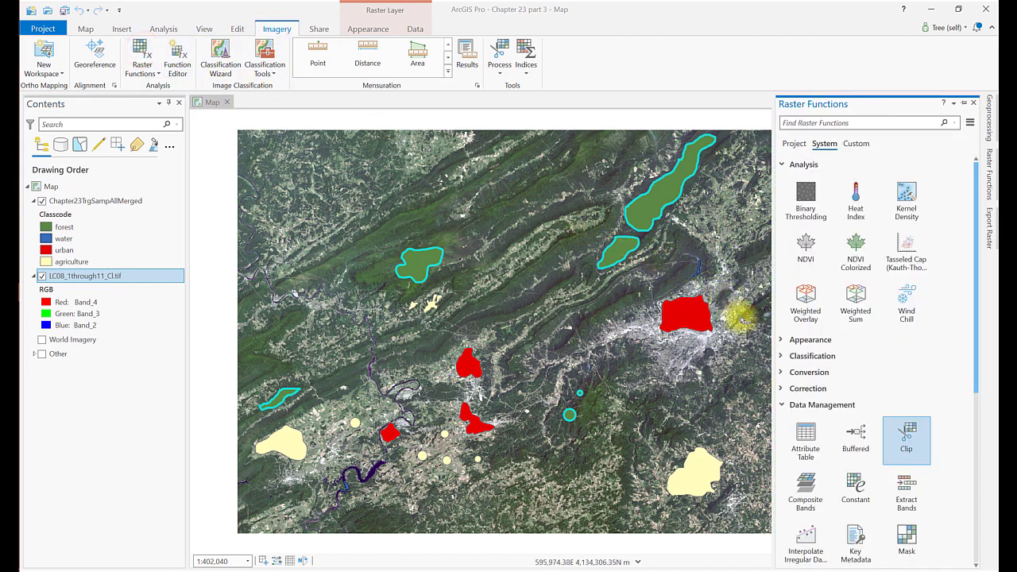
pyautogui.click(908, 439)
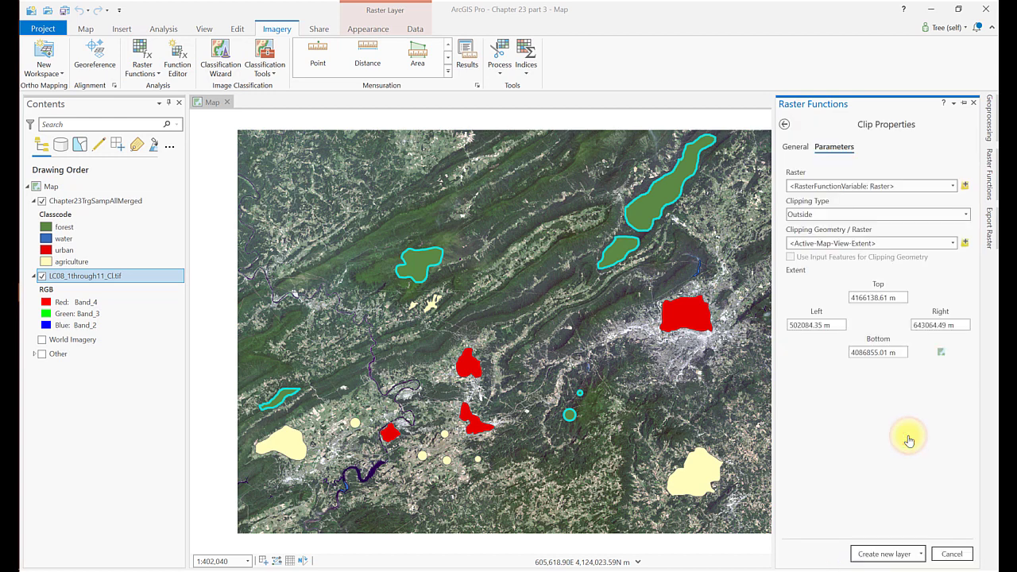
pyautogui.click(952, 186)
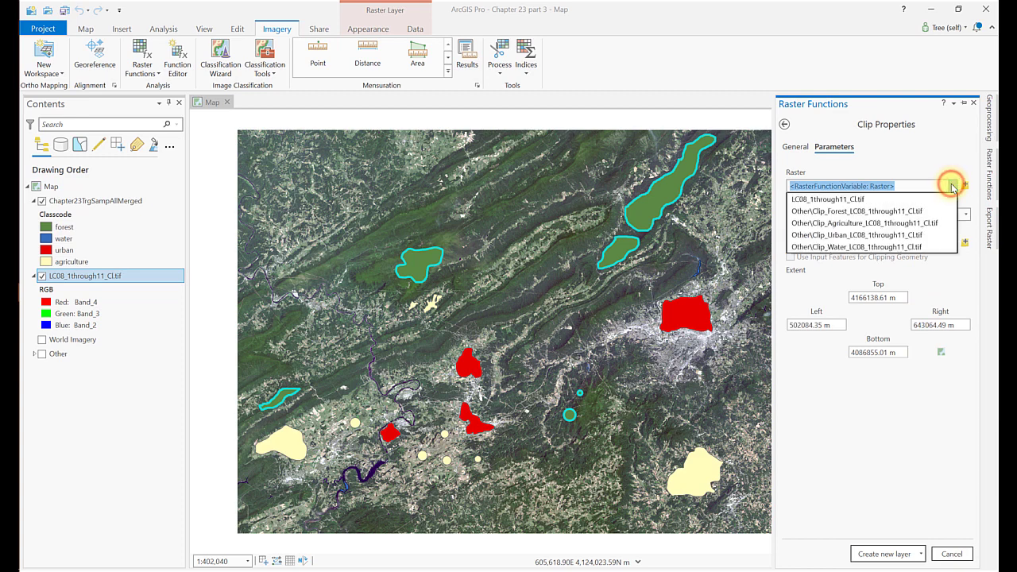
pyautogui.click(876, 198)
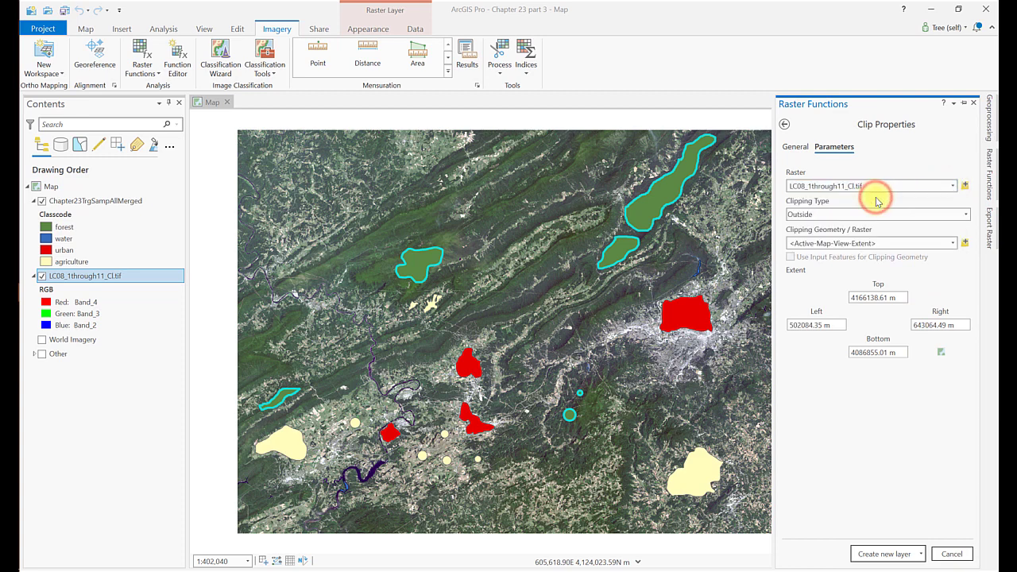
pyautogui.click(949, 246)
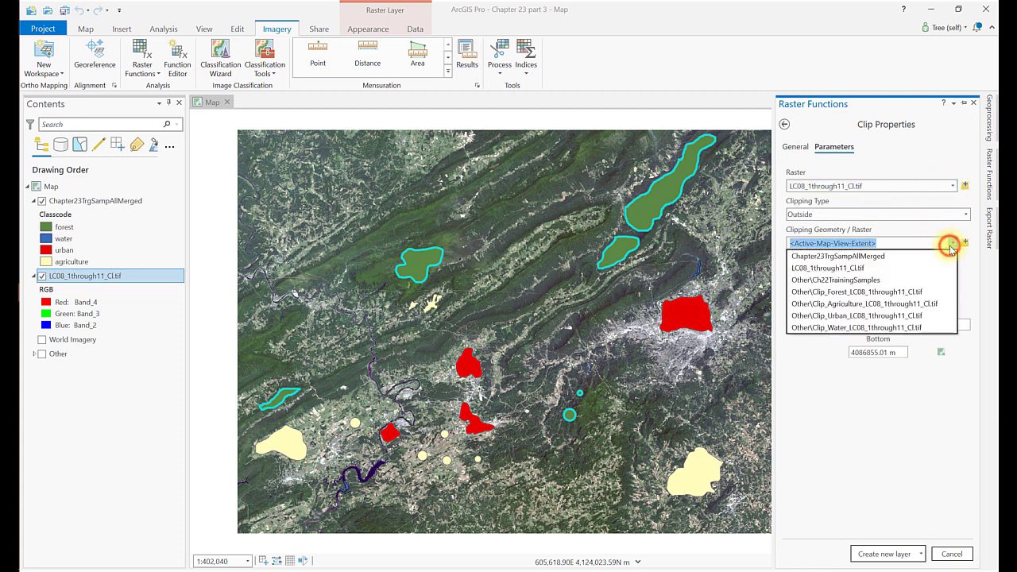
pyautogui.click(900, 254)
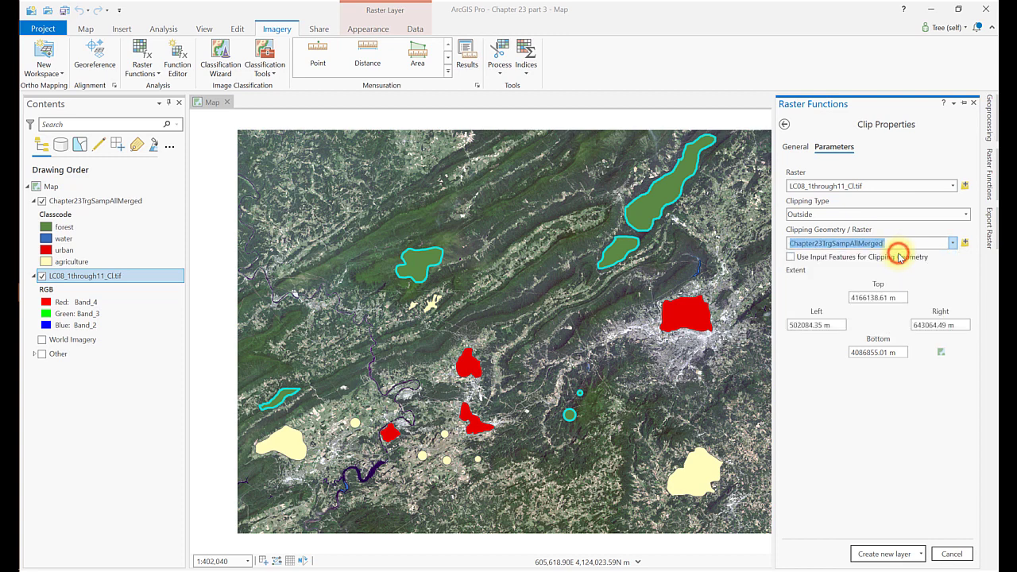
pyautogui.click(791, 257)
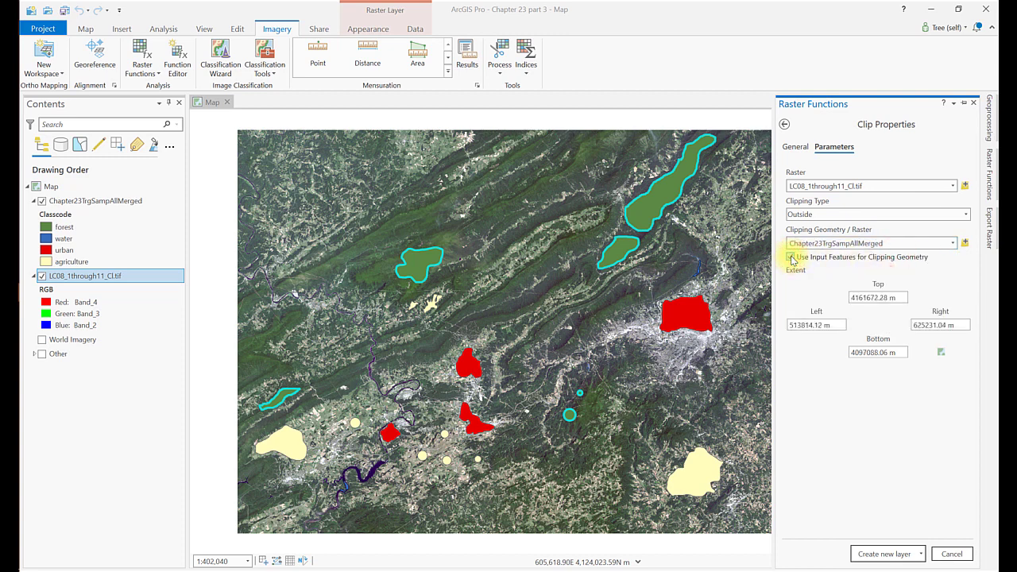
# Name the clip output Clip_Forest with 16 Bit Unsigned pixel type and create the new layer
pyautogui.click(794, 146)
pyautogui.click(811, 183)
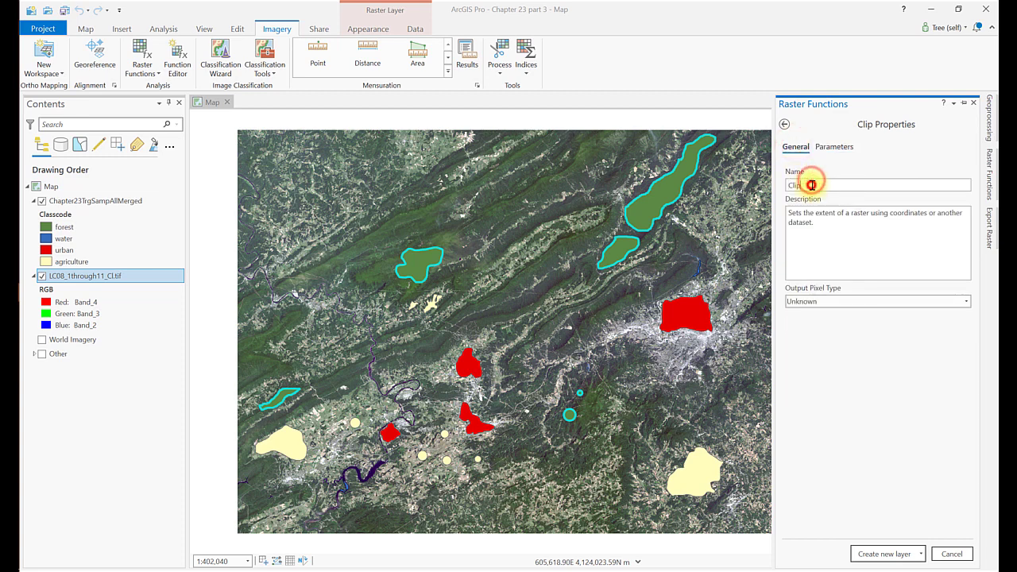
pyautogui.write('_Exte')
pyautogui.click(829, 300)
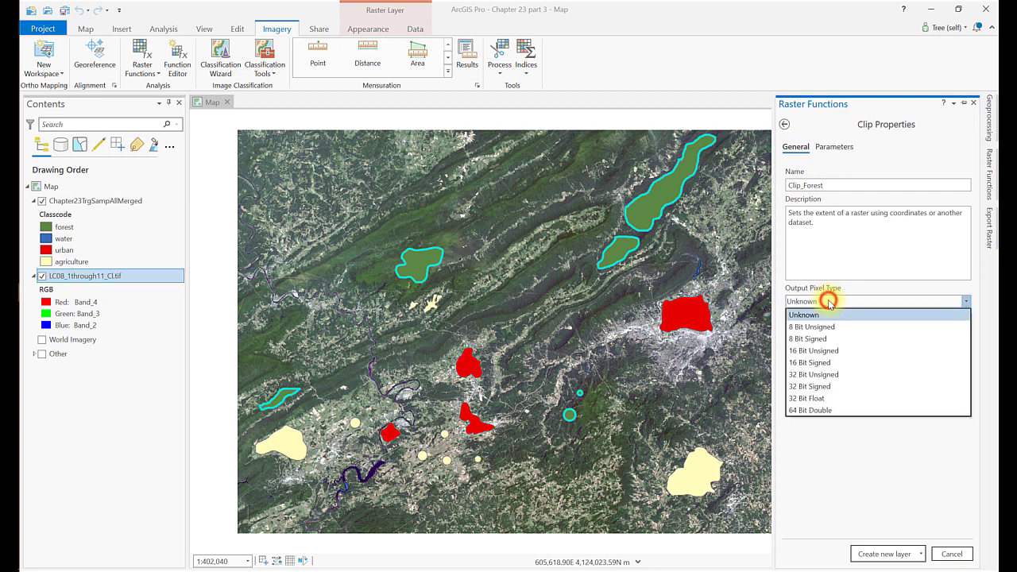
pyautogui.click(828, 350)
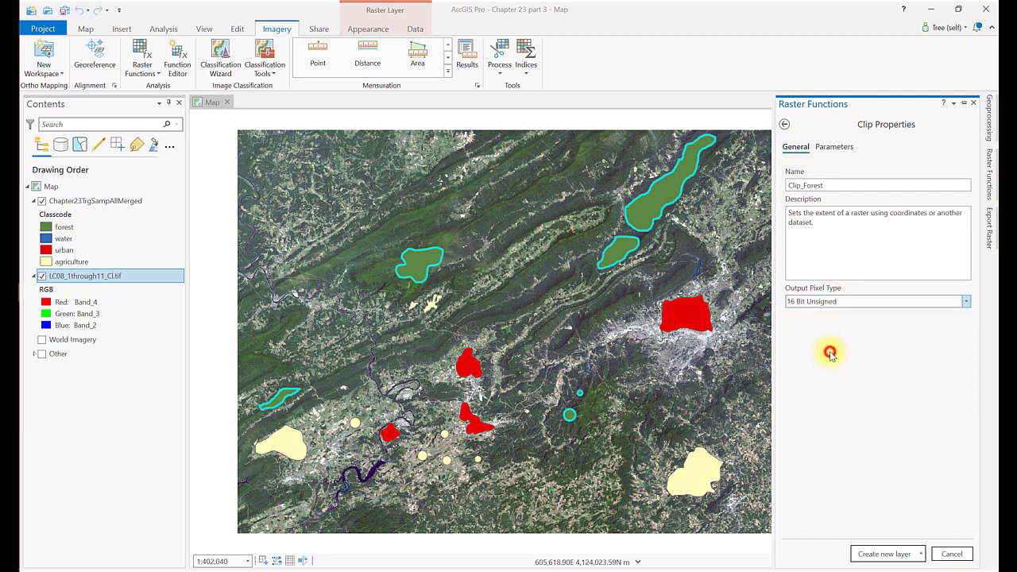
pyautogui.click(899, 555)
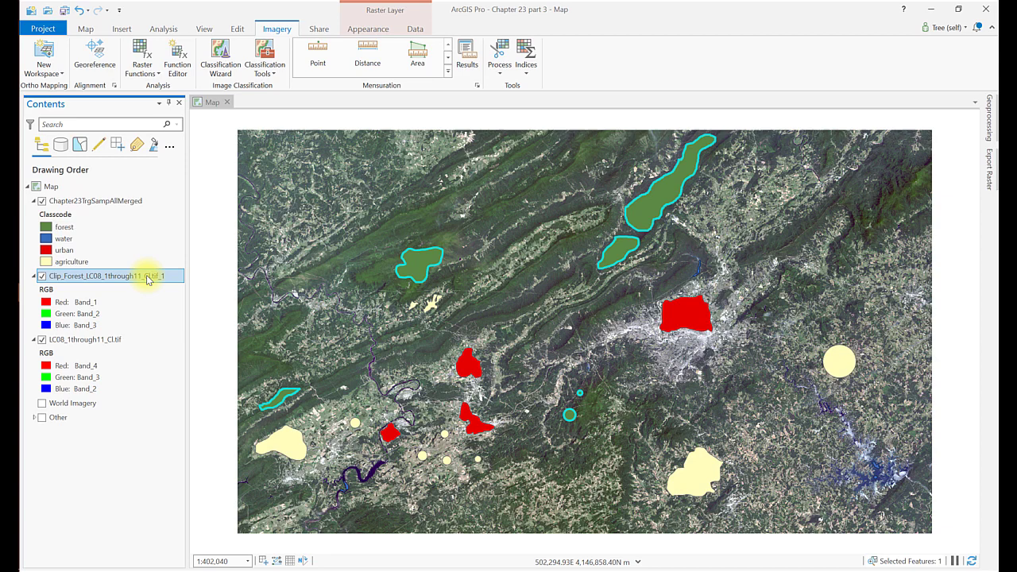
# Inspect the Clip_Forest layer's source properties to confirm the raster has 11 bands
pyautogui.rightClick(147, 279)
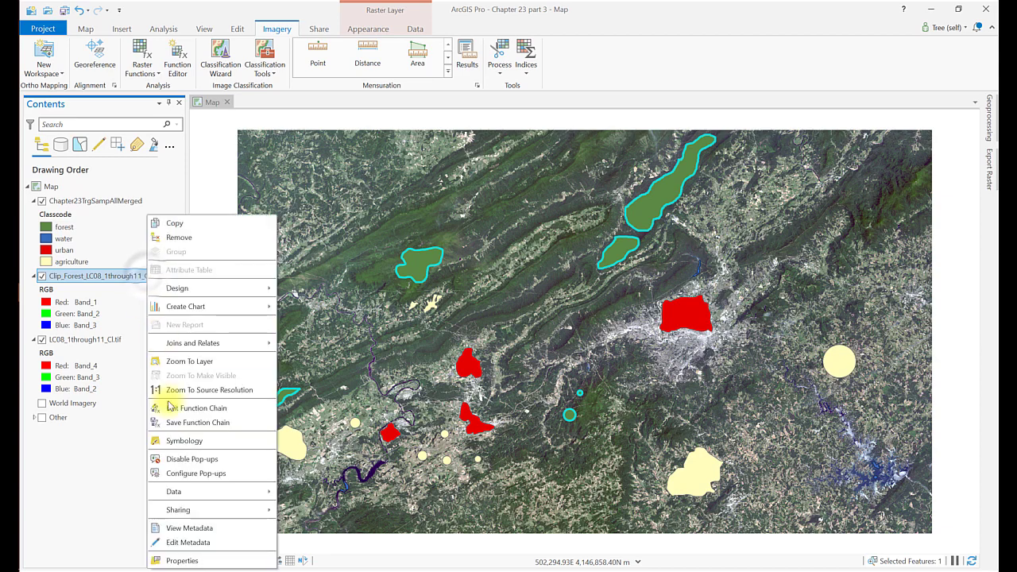
pyautogui.click(185, 561)
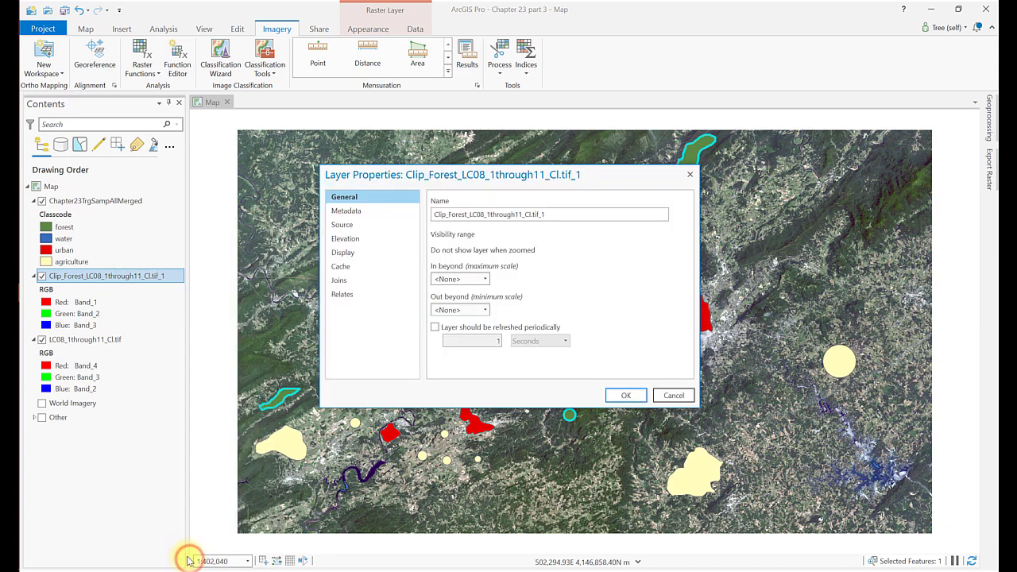
pyautogui.click(342, 225)
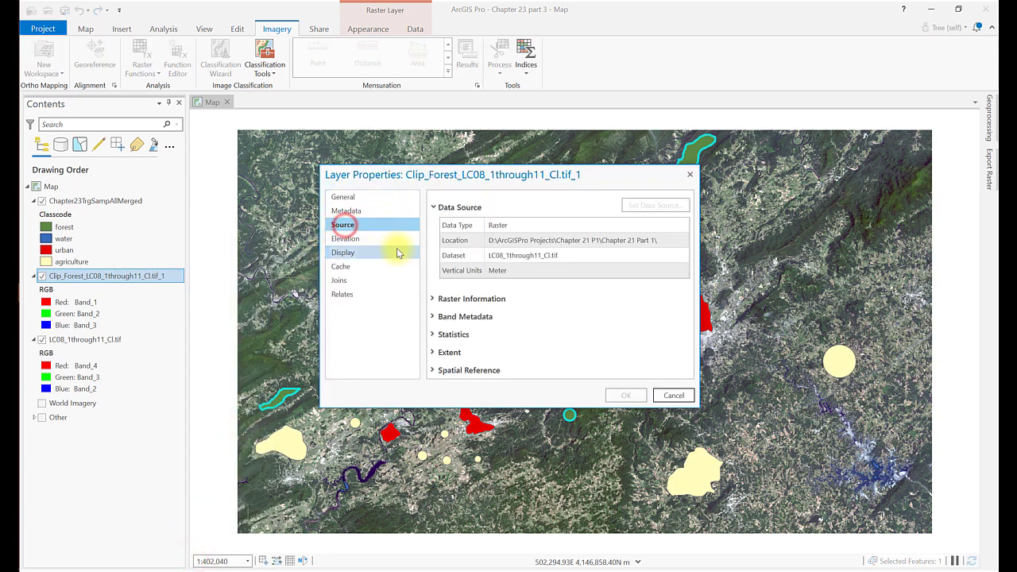
pyautogui.click(433, 298)
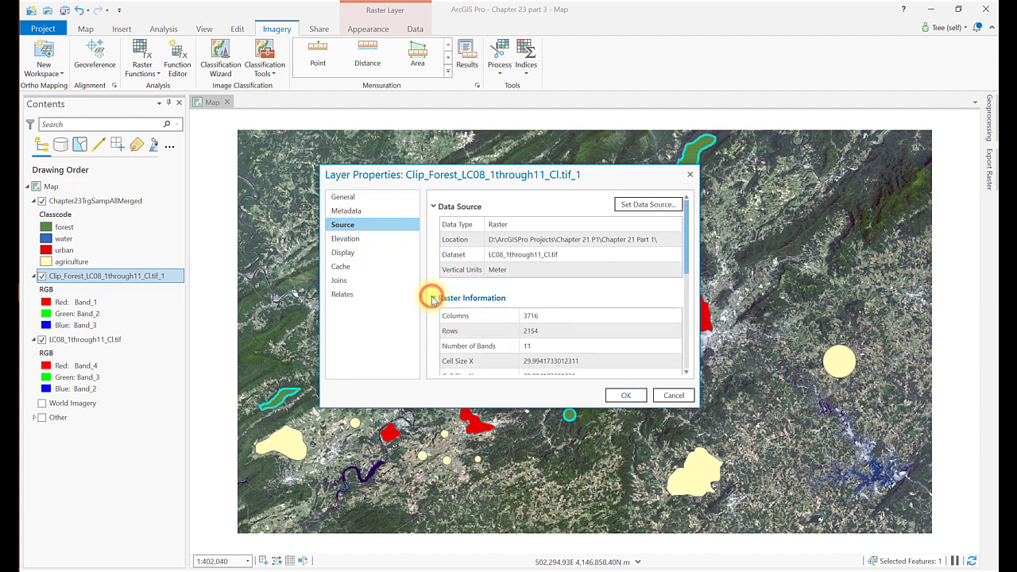
pyautogui.click(573, 348)
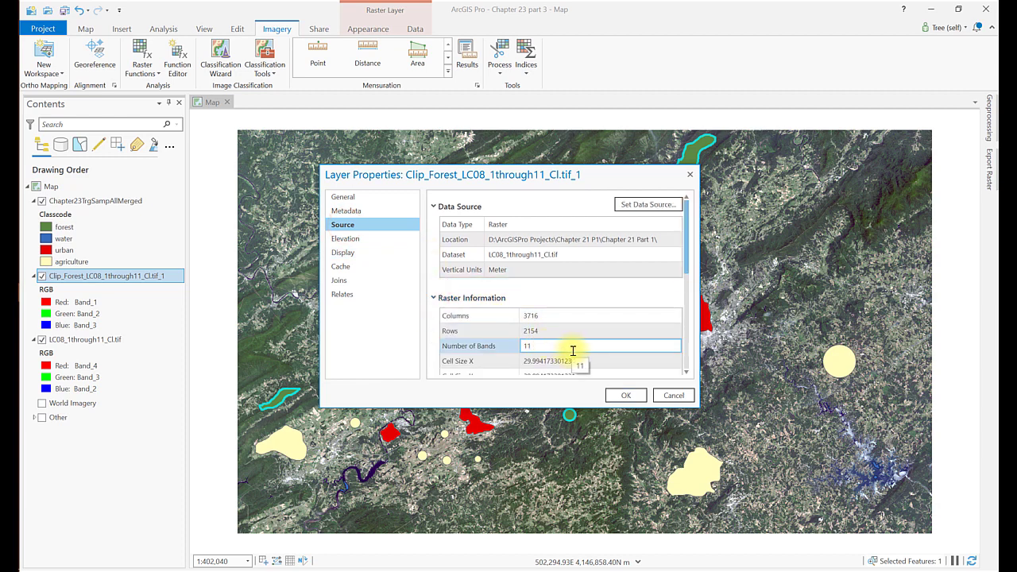
pyautogui.click(624, 395)
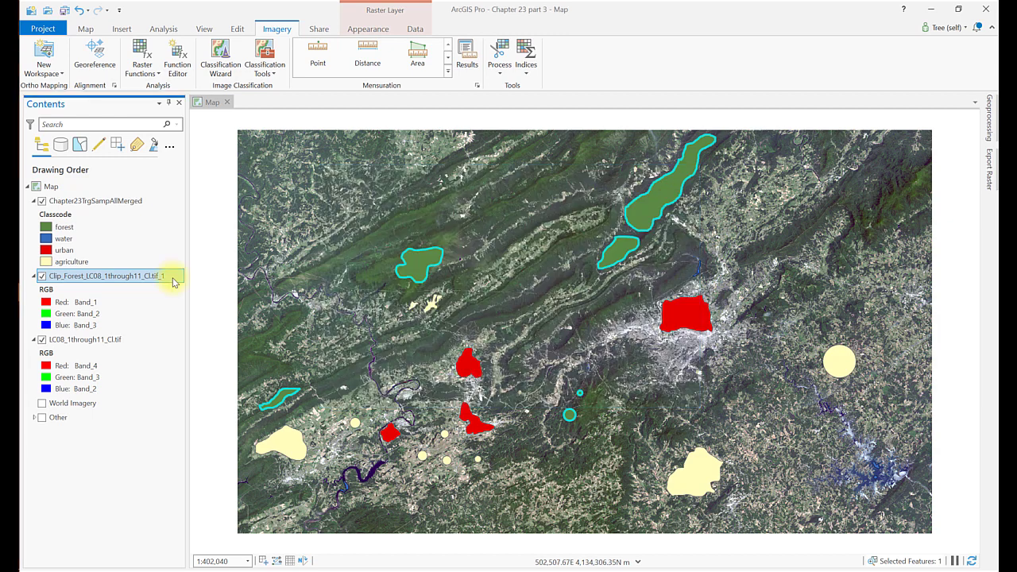
# Hide Chapter23TrgSampAllMerged and LC08_1through11_Cl.tif, then select the Clip_Forest layer
pyautogui.click(42, 201)
pyautogui.click(42, 339)
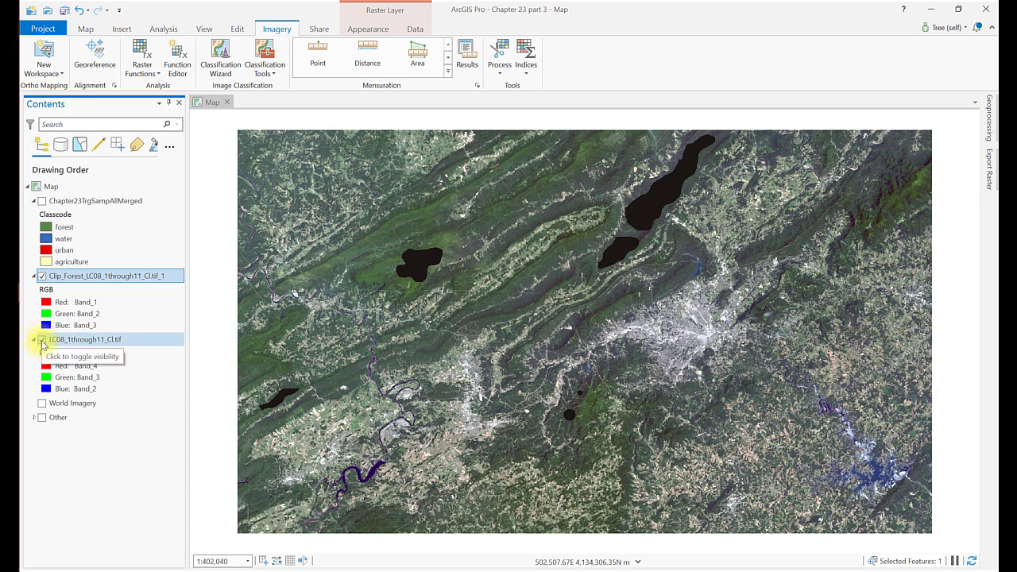
pyautogui.click(42, 340)
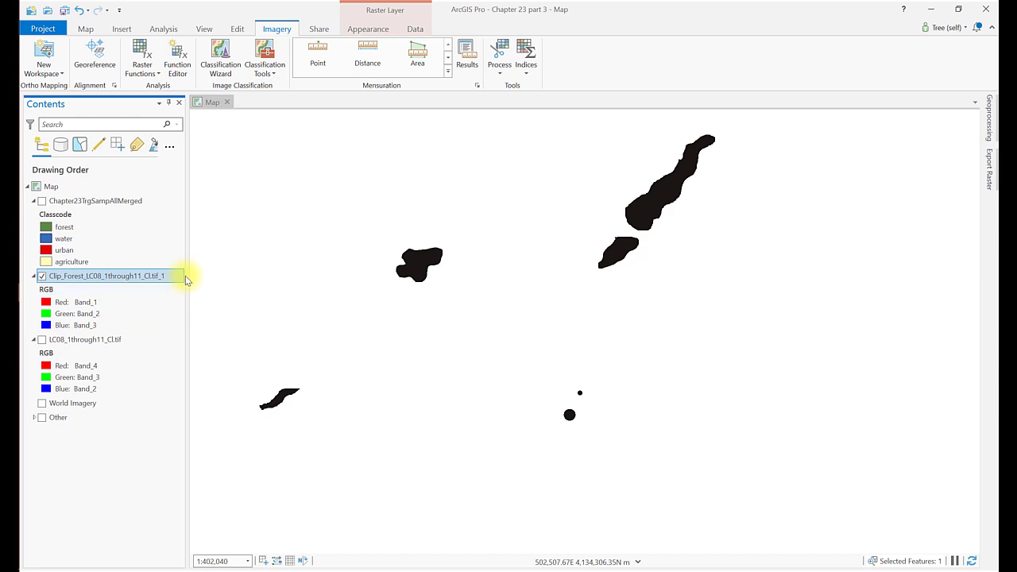
pyautogui.click(138, 278)
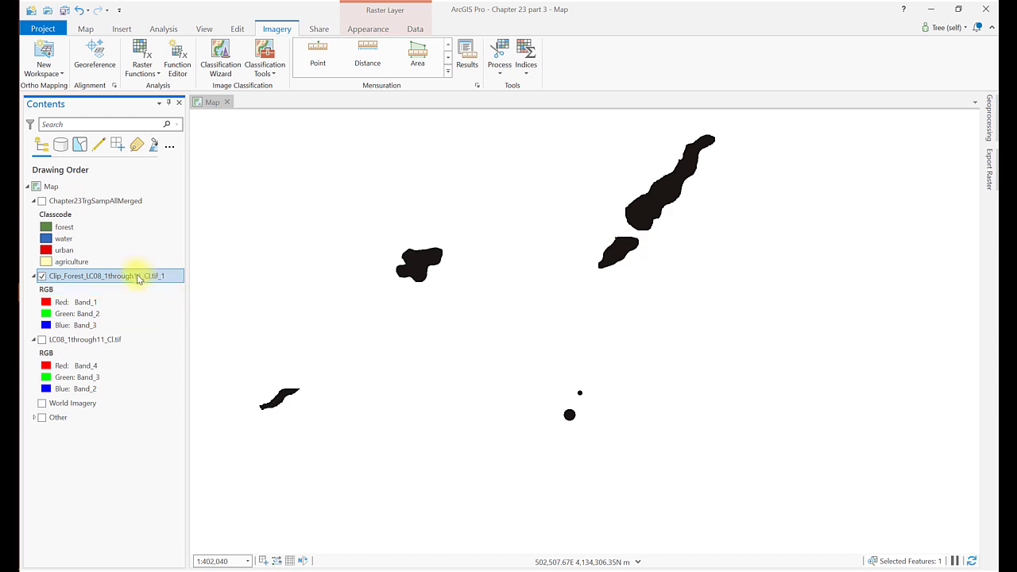
# In Clip_Forest's symbology, set Red to Band_5 and Green to Band_4, declining statistics calculation
pyautogui.rightClick(138, 278)
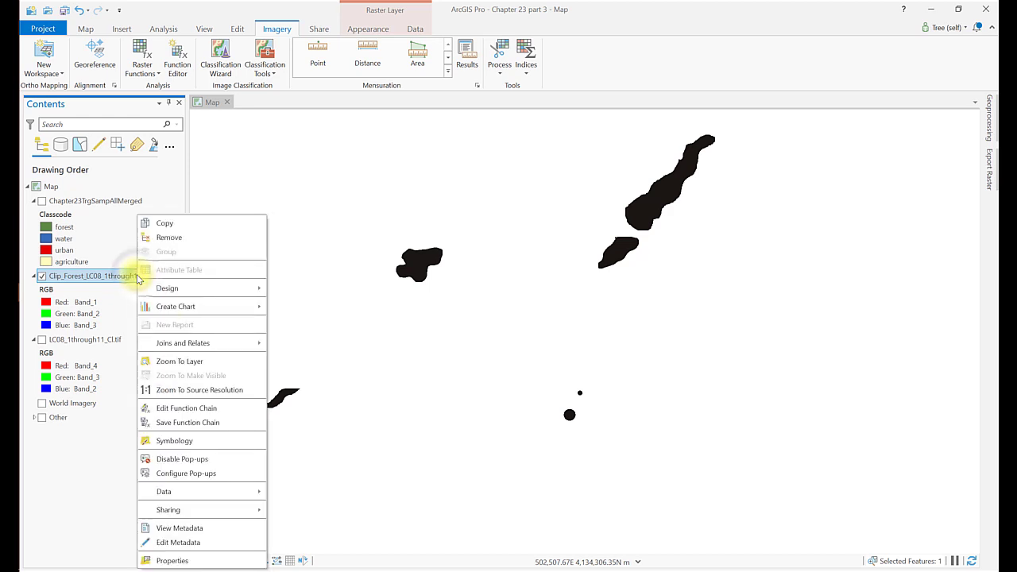
pyautogui.click(170, 441)
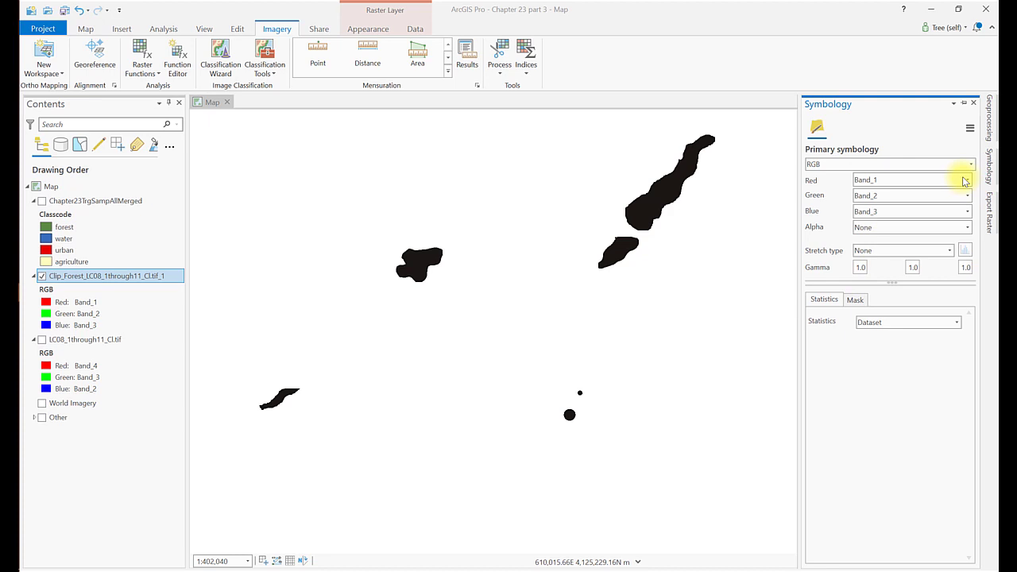
pyautogui.click(965, 181)
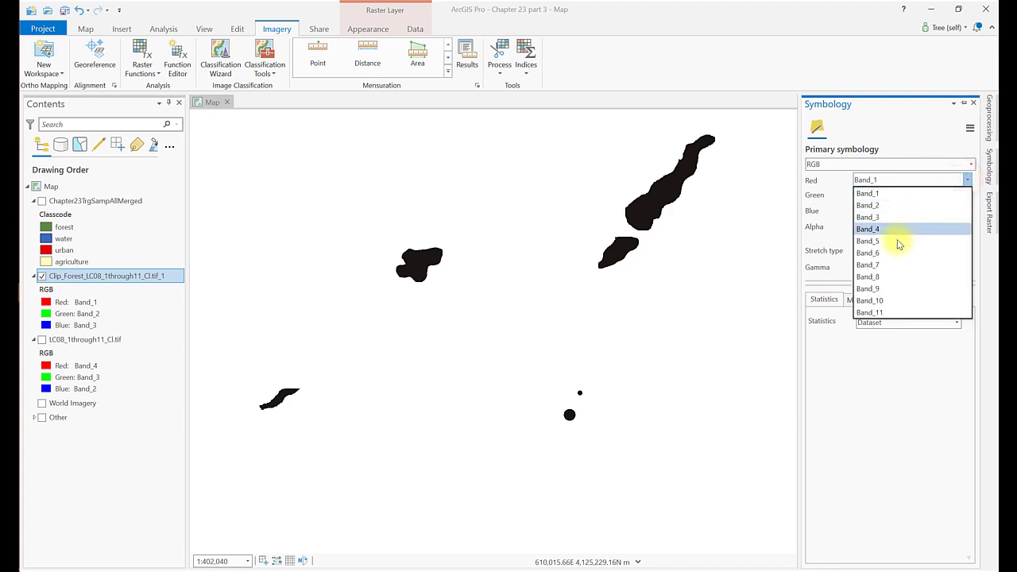
pyautogui.click(896, 241)
pyautogui.click(896, 238)
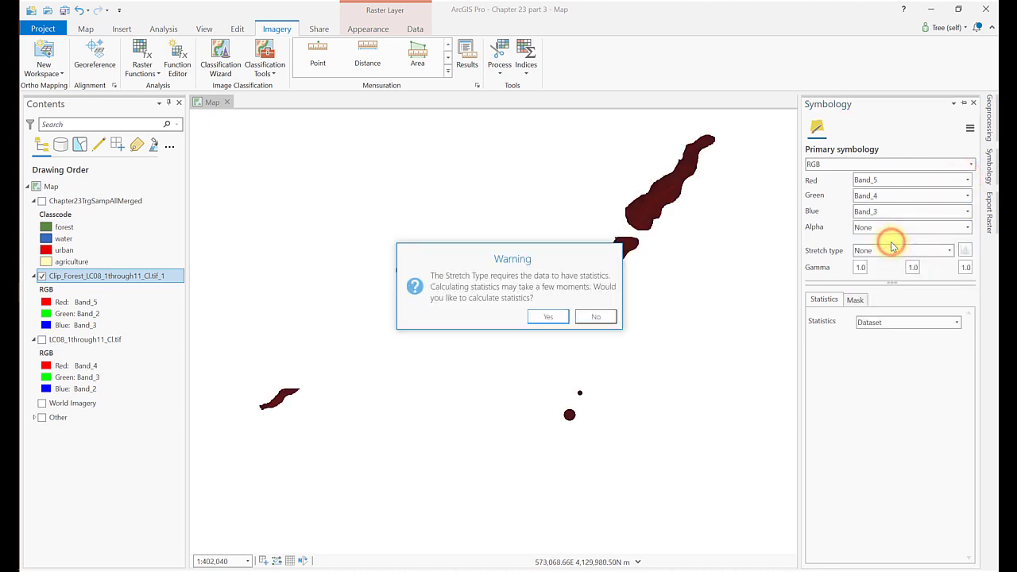
pyautogui.click(596, 317)
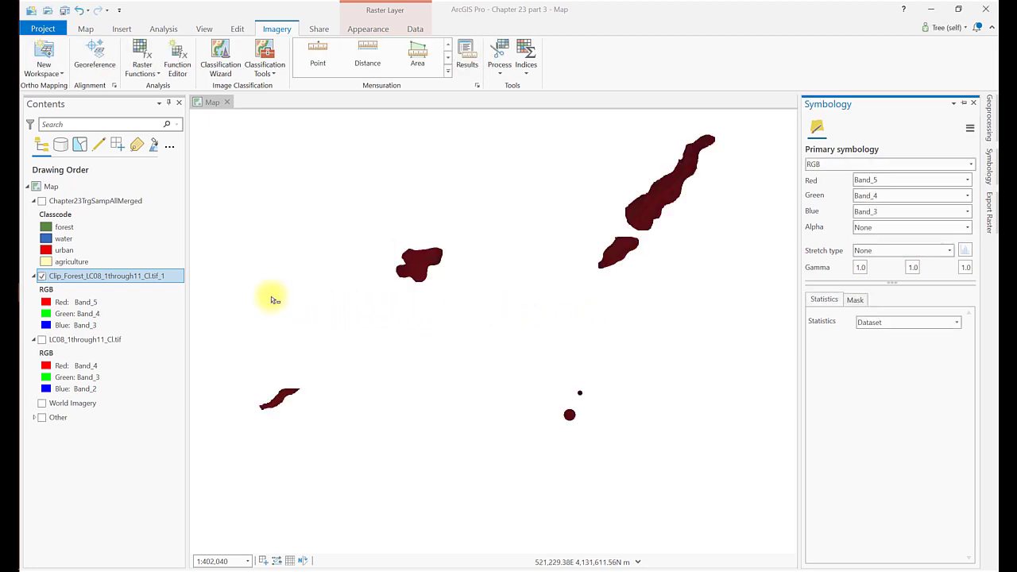
# Create a histogram of the forest clip showing normal distribution, median and standard deviation
pyautogui.click(416, 30)
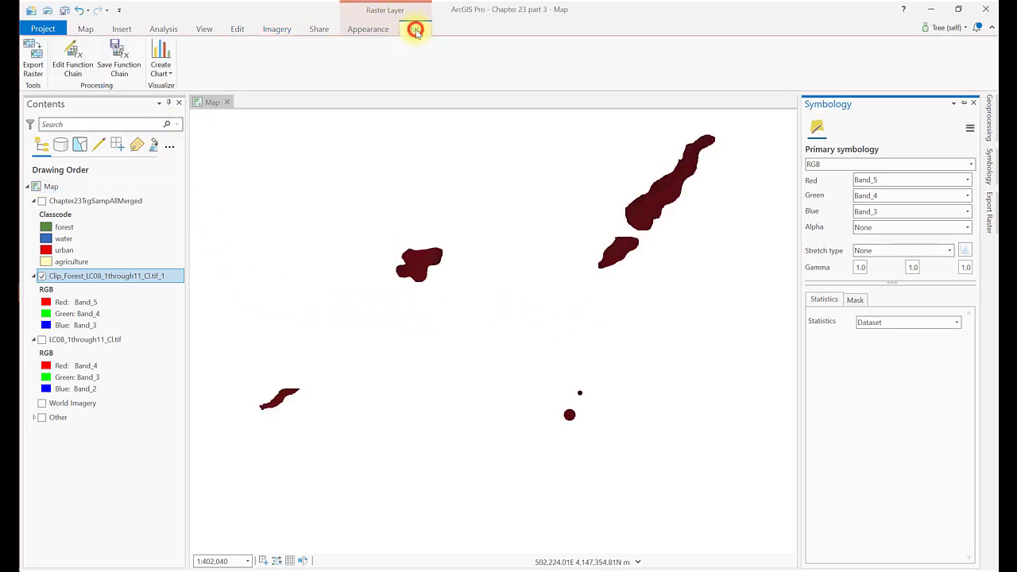
pyautogui.click(160, 64)
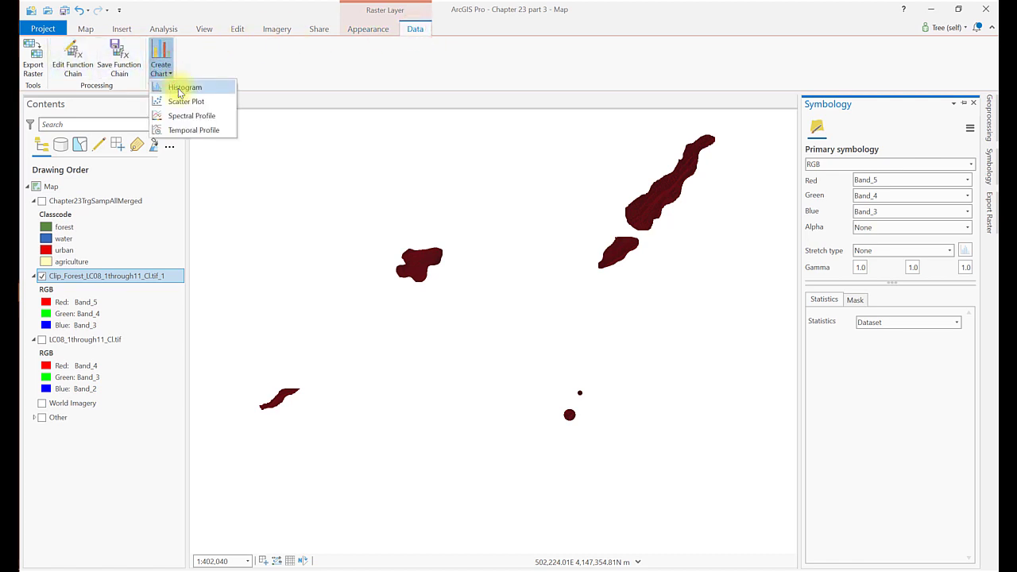
pyautogui.click(180, 93)
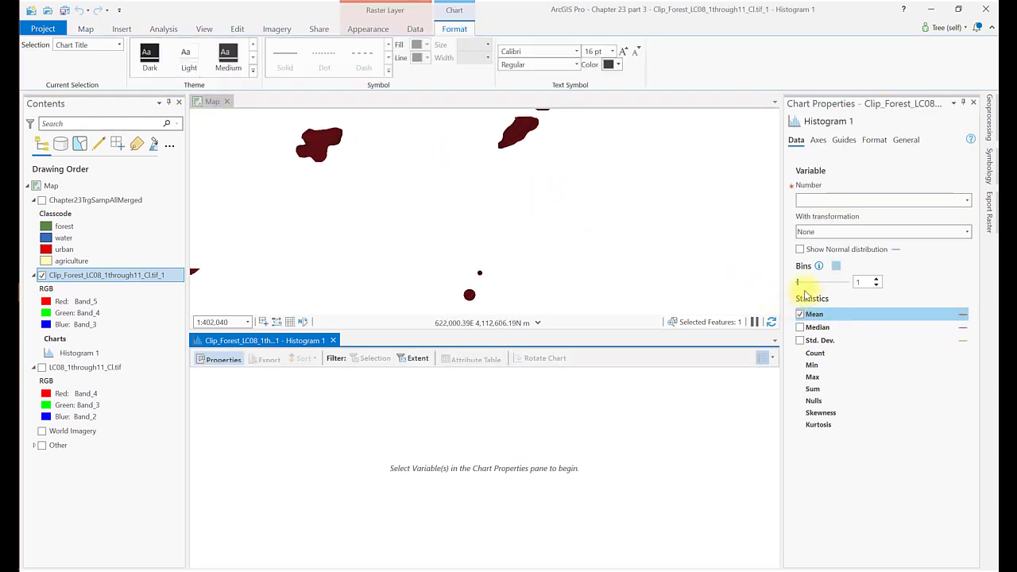
pyautogui.click(799, 249)
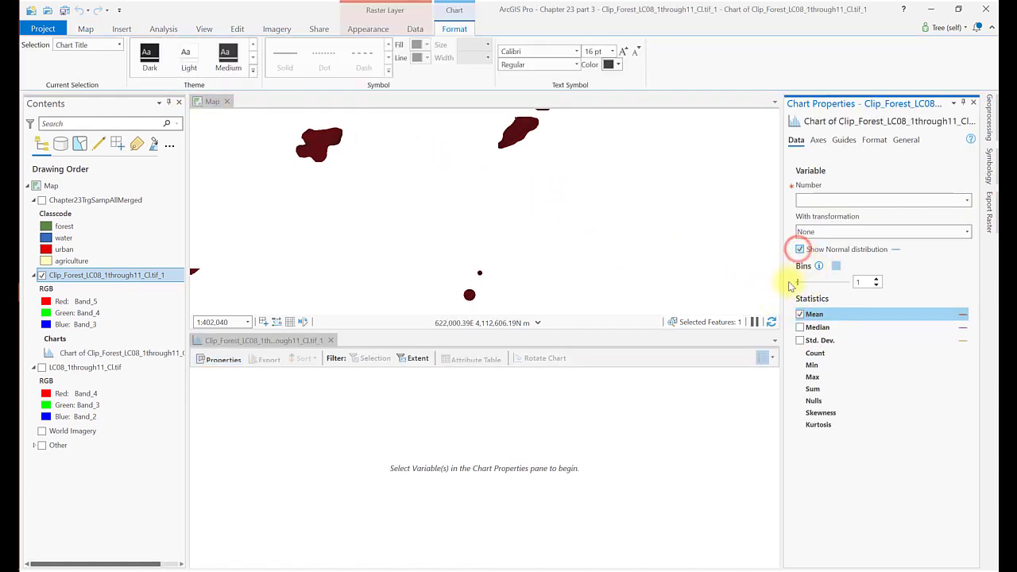
pyautogui.click(799, 327)
pyautogui.click(800, 340)
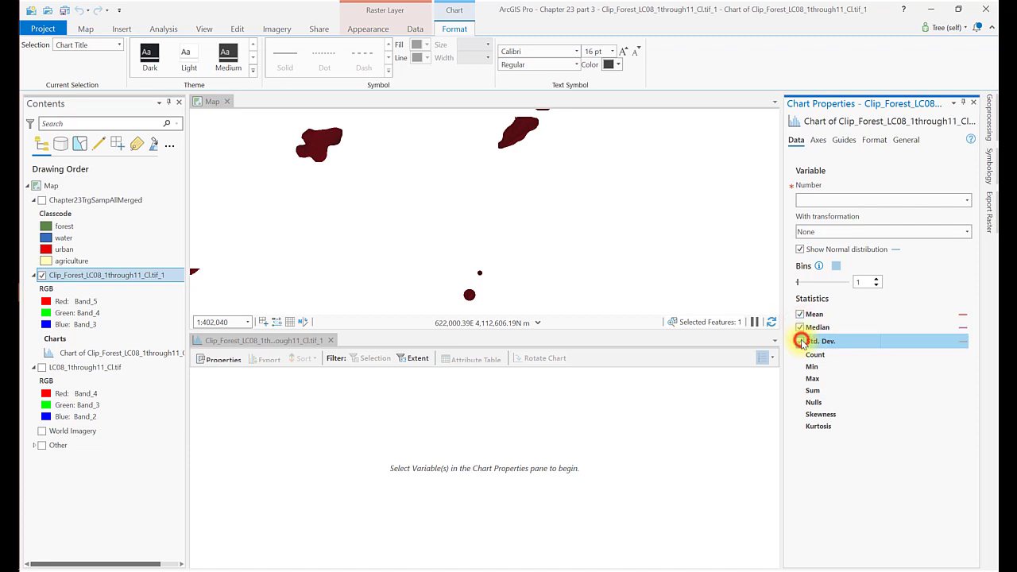
# Change the histogram's charted band to Band_3
pyautogui.click(967, 200)
pyautogui.click(872, 229)
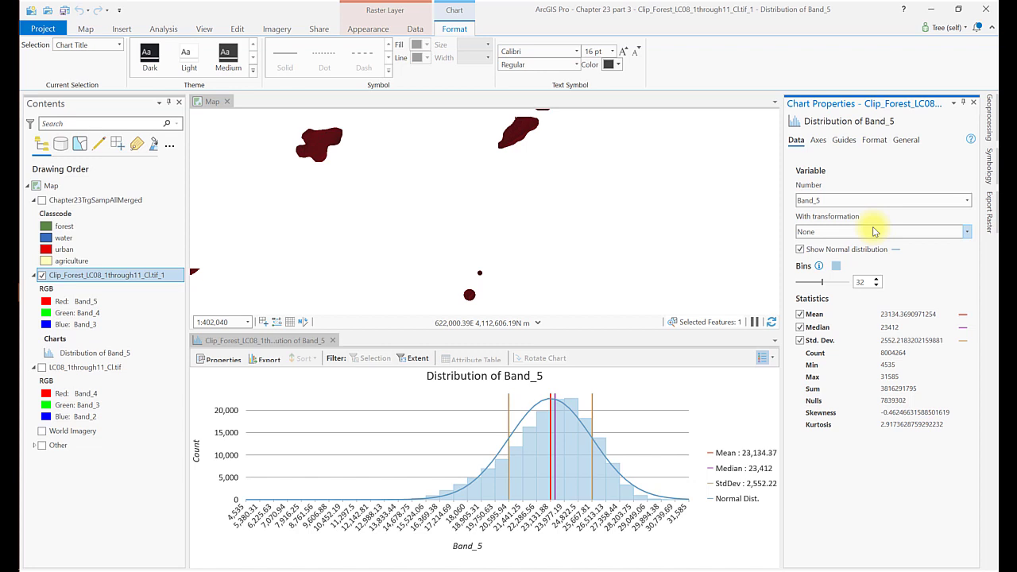
pyautogui.click(967, 201)
pyautogui.click(832, 250)
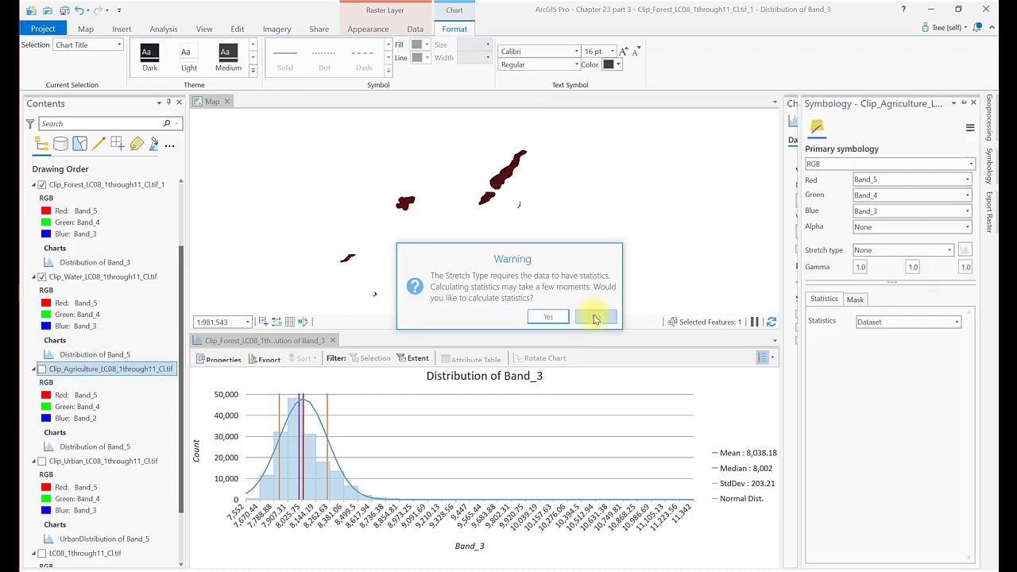
# Dismiss the statistics warning, close Symbology, and turn on the Clip_Agriculture layer's visibility
pyautogui.click(594, 315)
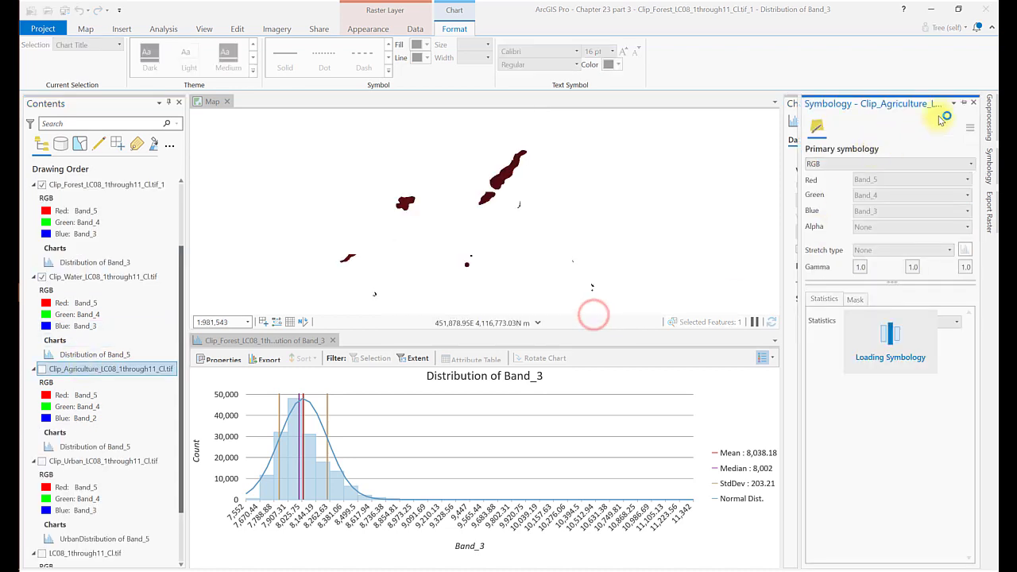
pyautogui.click(972, 104)
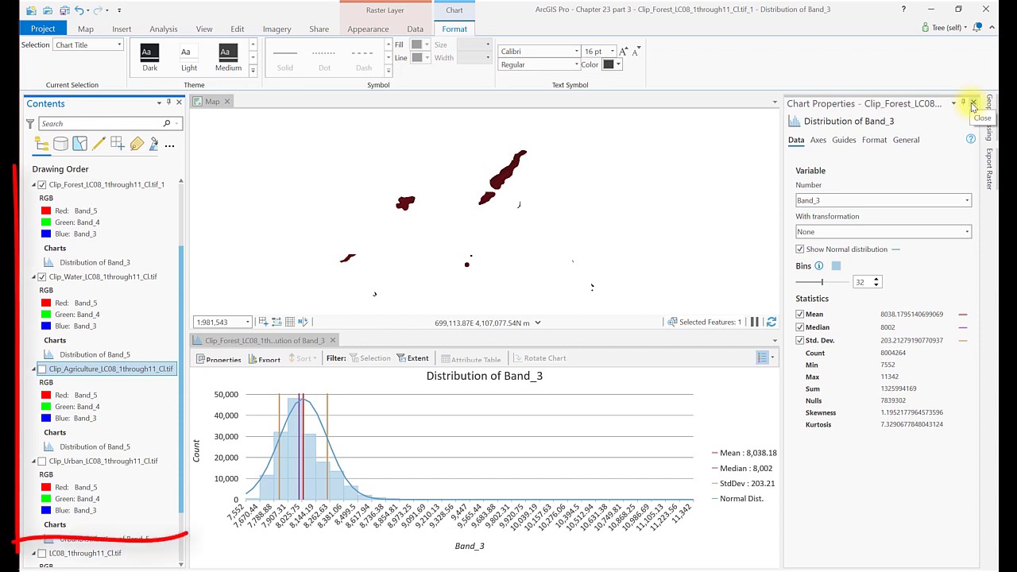
pyautogui.click(40, 370)
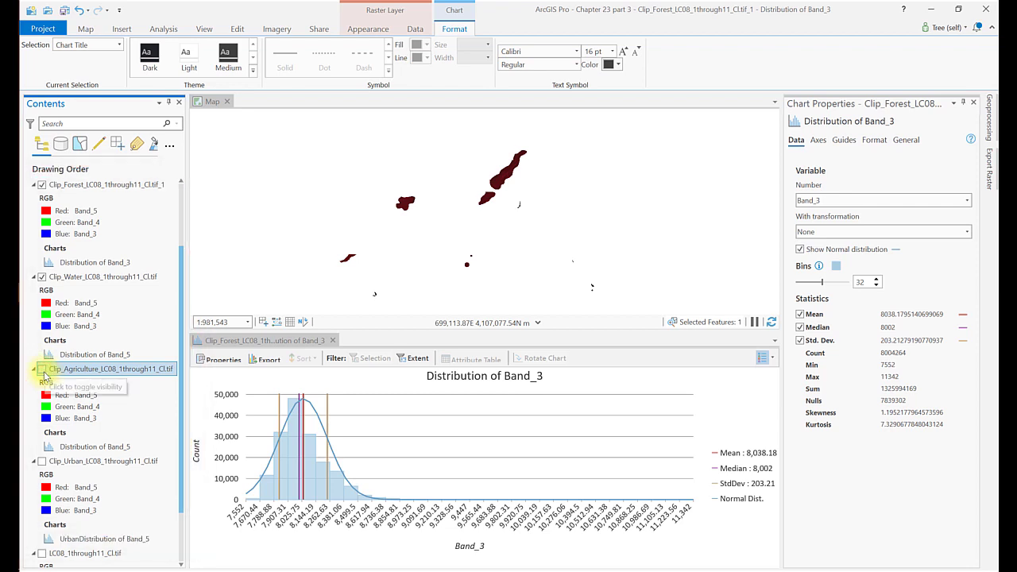
pyautogui.click(43, 371)
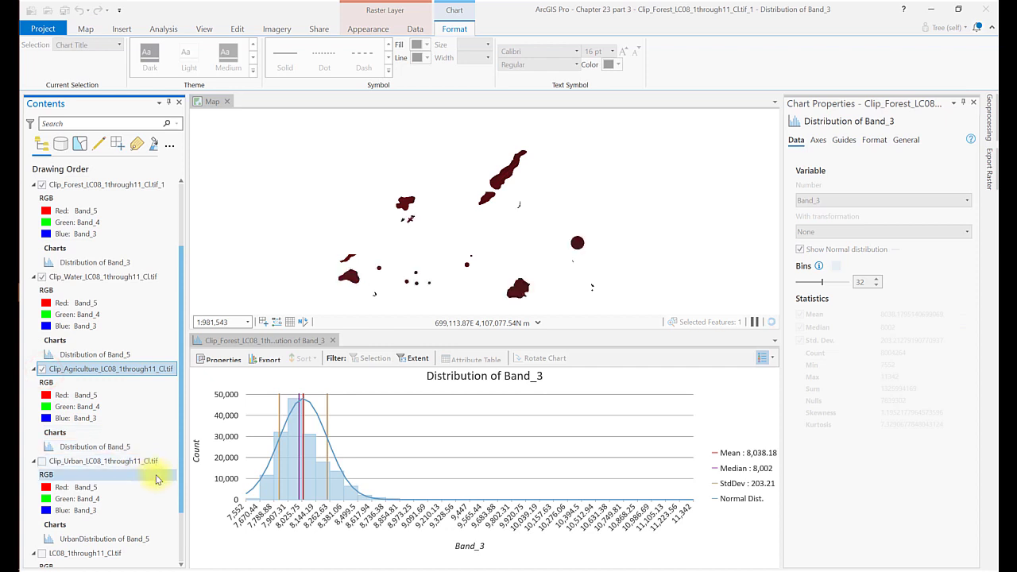
# Open Clip_Agriculture's Distribution of Band_5 histogram and enable Show Normal distribution
pyautogui.doubleClick(104, 447)
pyautogui.click(800, 249)
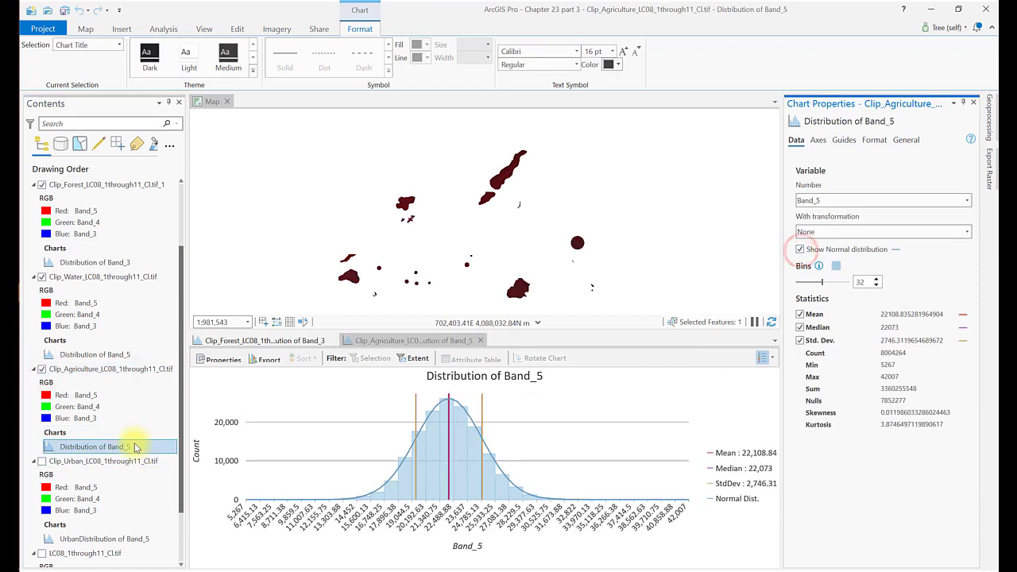